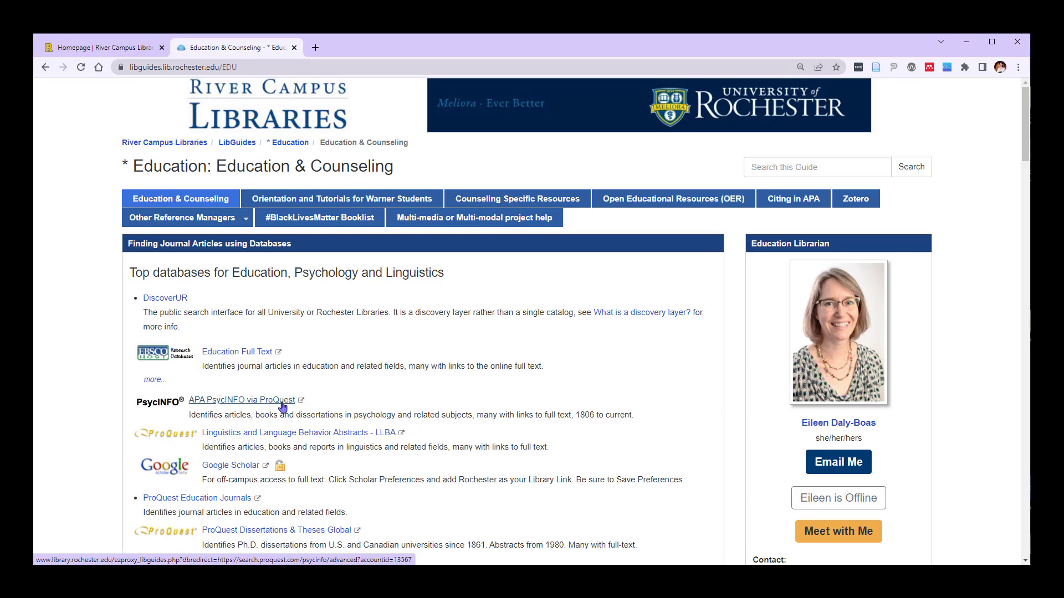
Open the Education Full Text database in a new browser tab and switch to it.
right_click(257, 353)
click(283, 361)
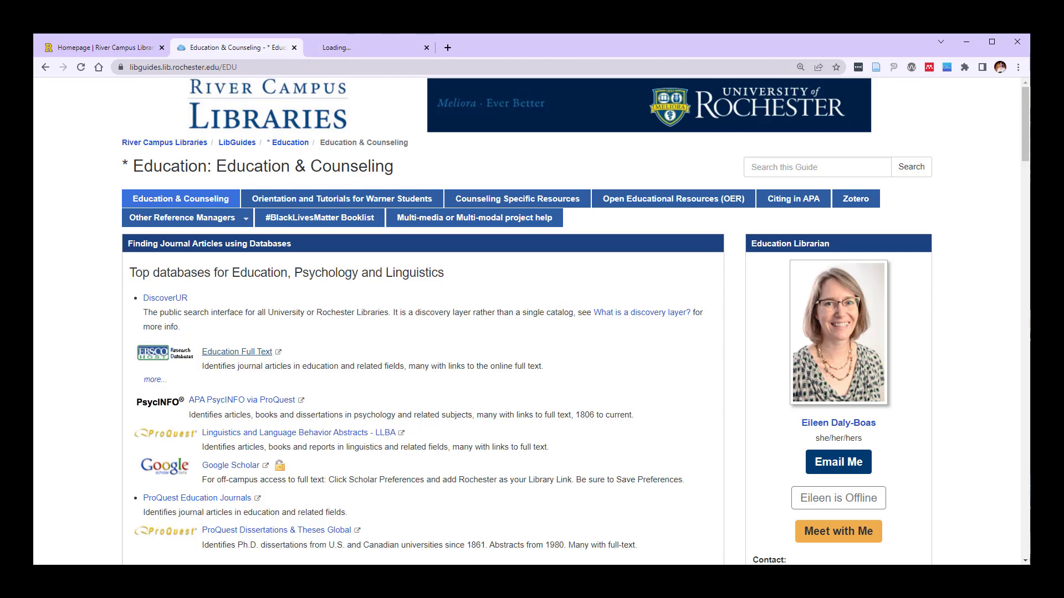
click(369, 50)
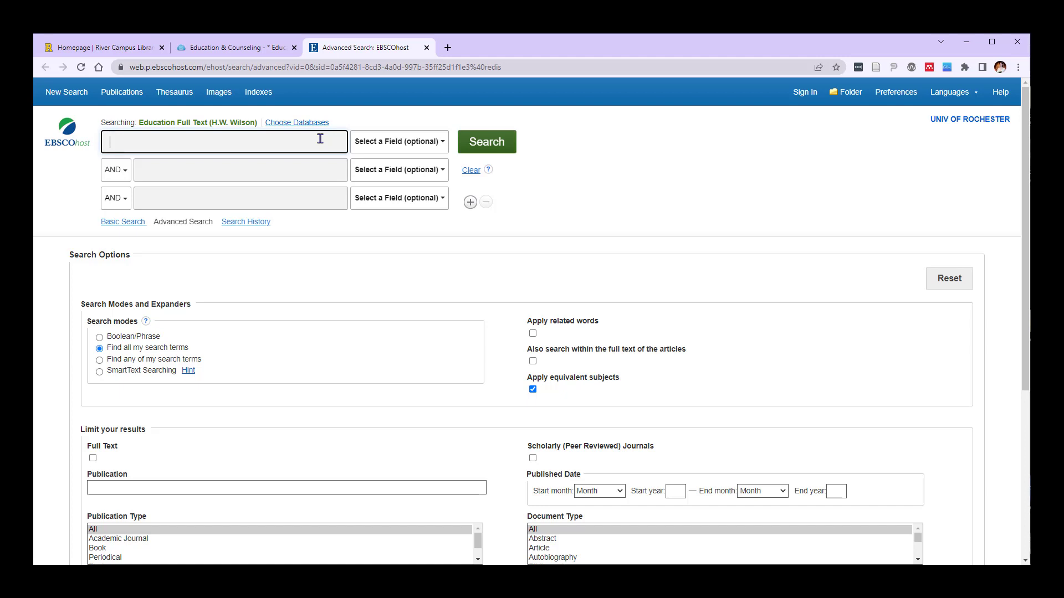
Enter "math or science or STEM" as the first line of search terms.
text(math)
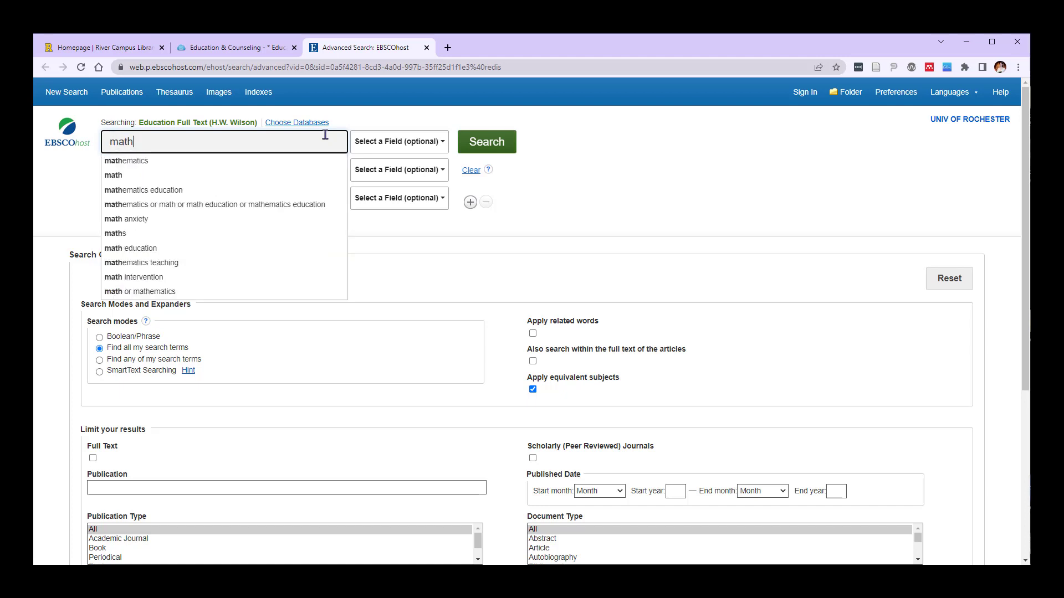
text( or scit)
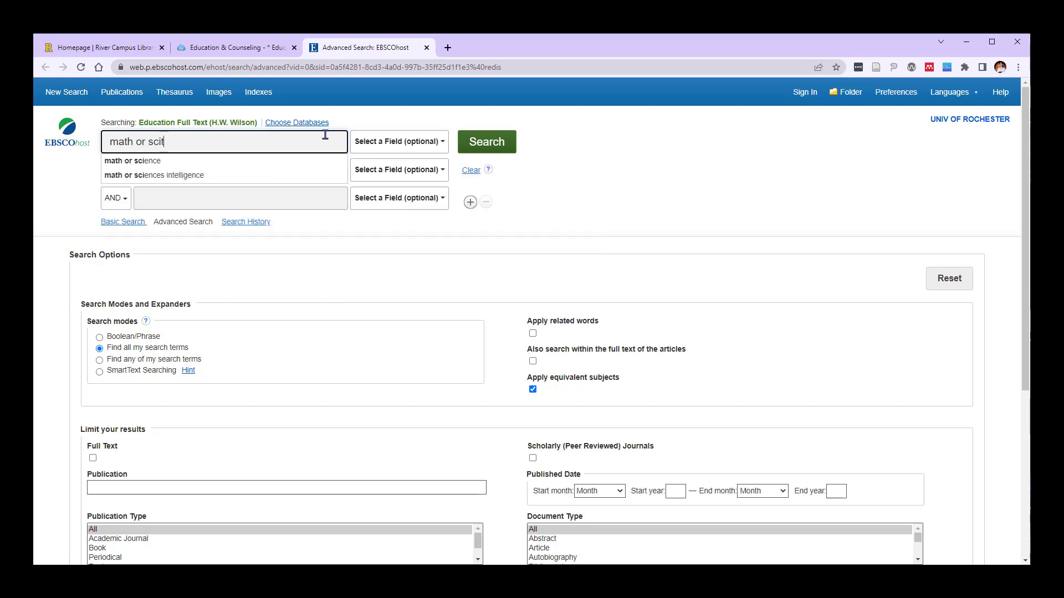
key(BackSpace)
text(e)
click(124, 161)
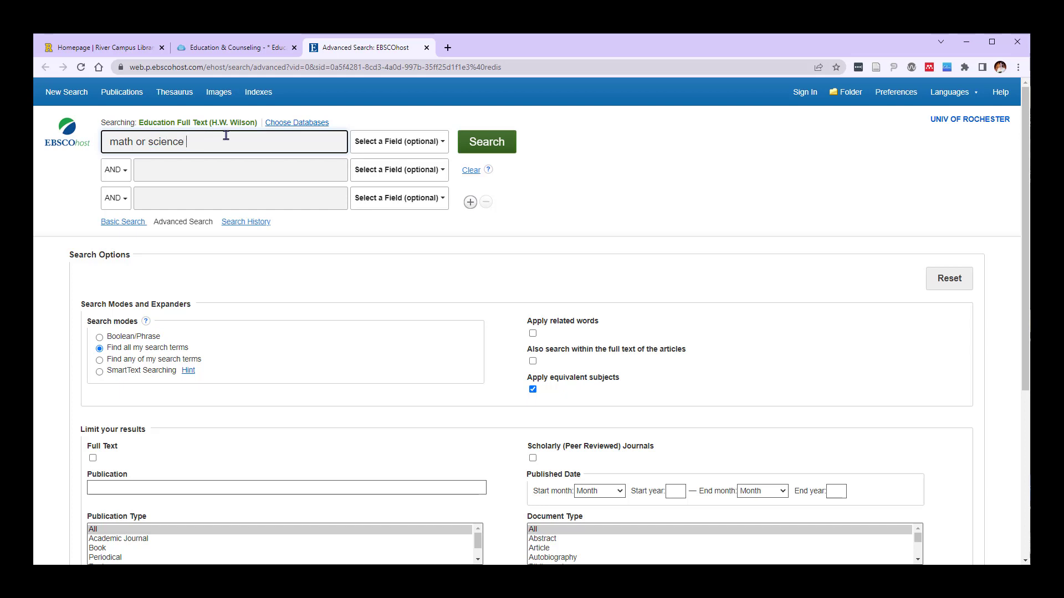
text(or STEM)
Fill the second search line with the suggestion "high school students or teenagers or secondary schools or adolescents".
click(248, 165)
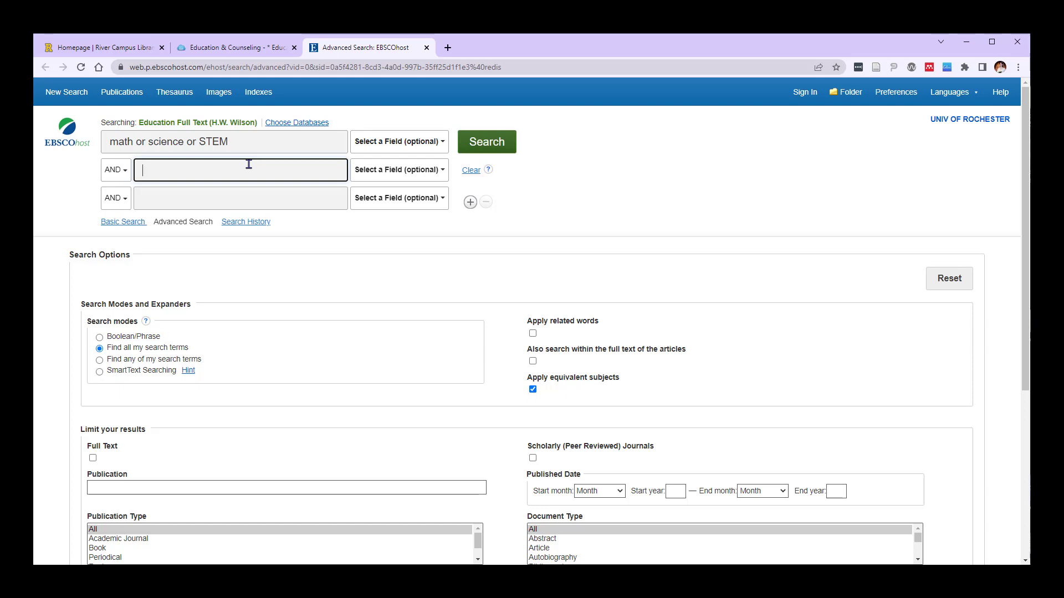
text(high )
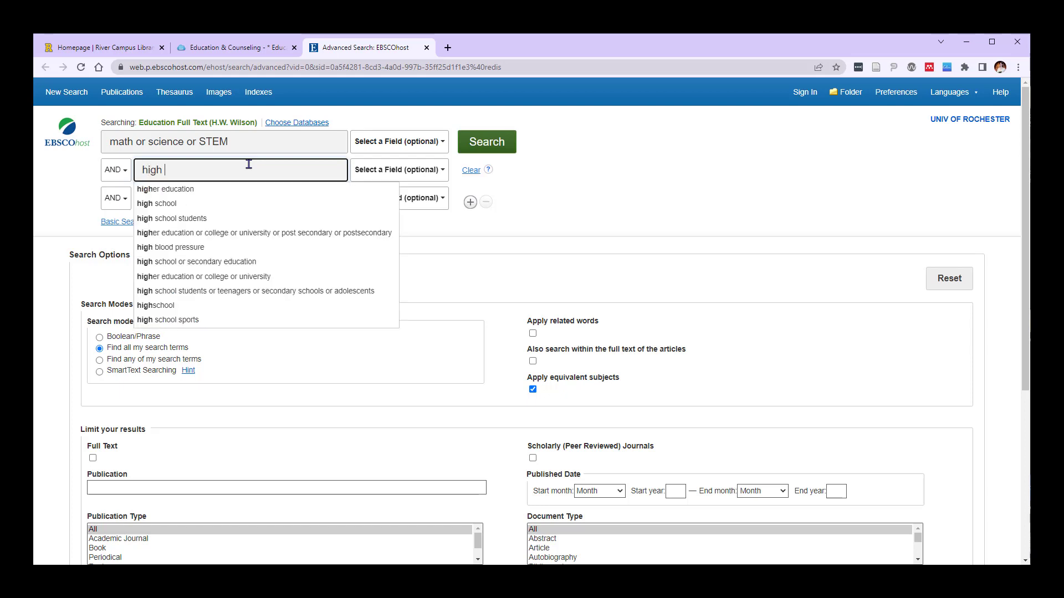
text(school)
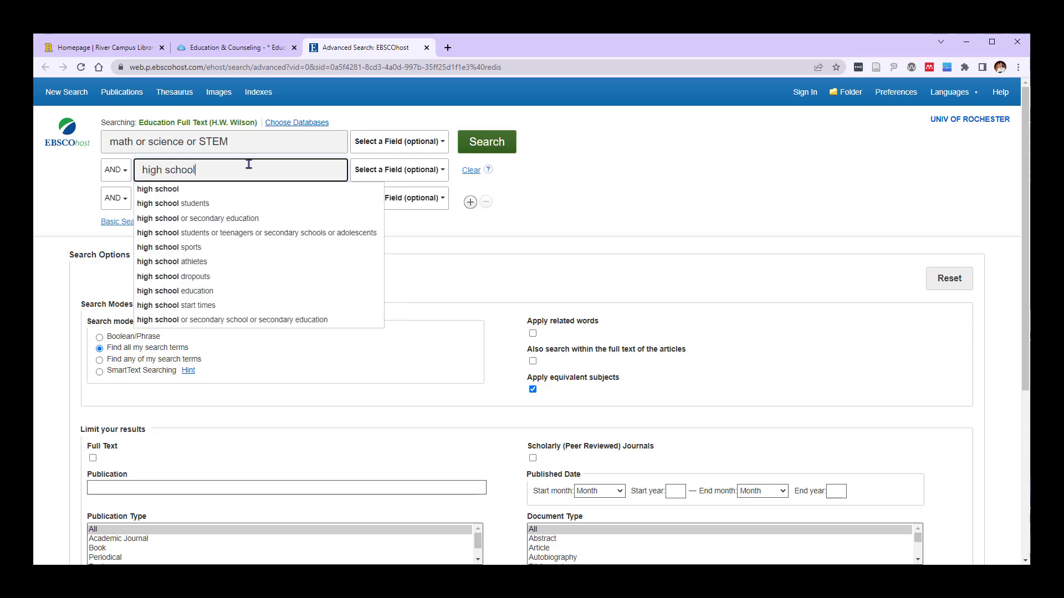
click(234, 233)
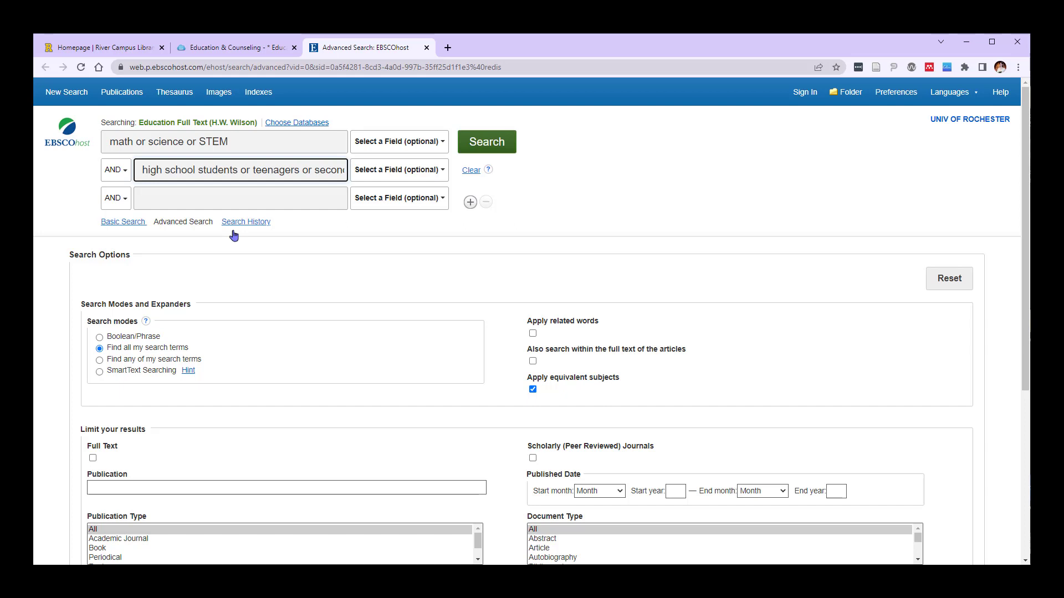
Set the third line of search terms to "girls or females" and run the search.
click(236, 201)
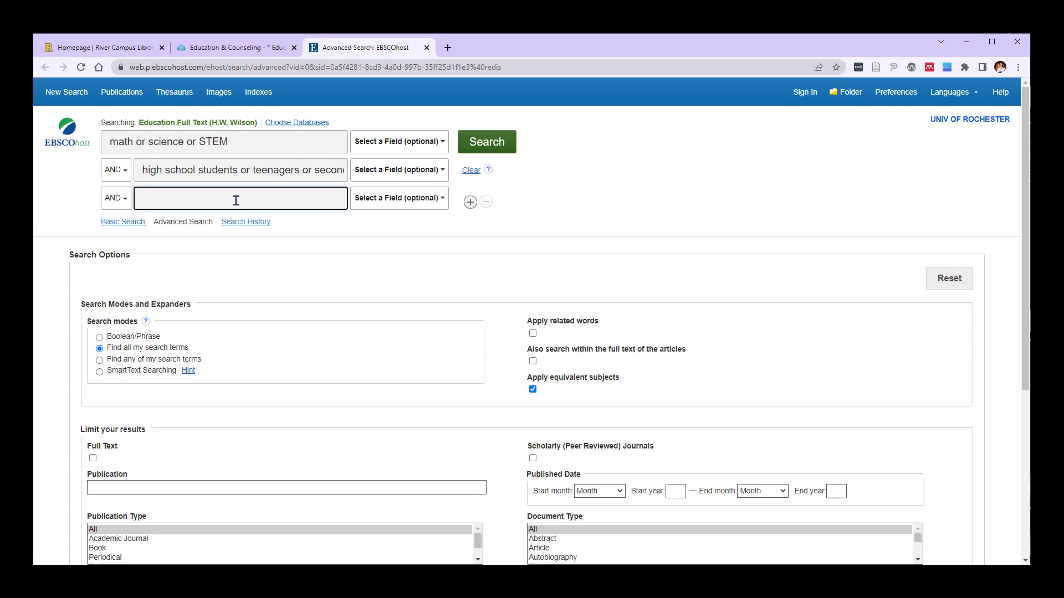
text(girls)
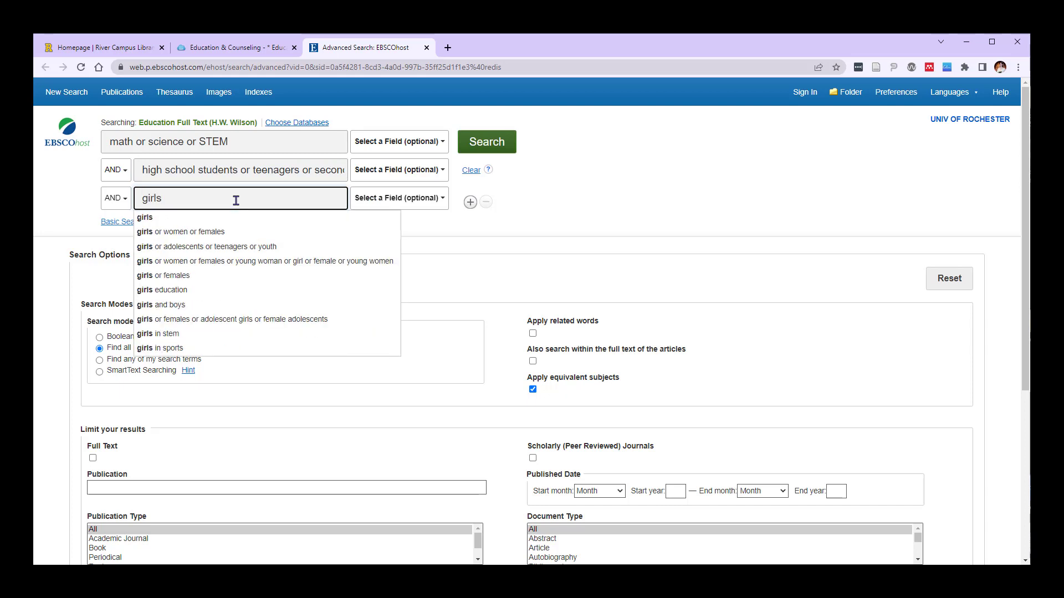
click(208, 233)
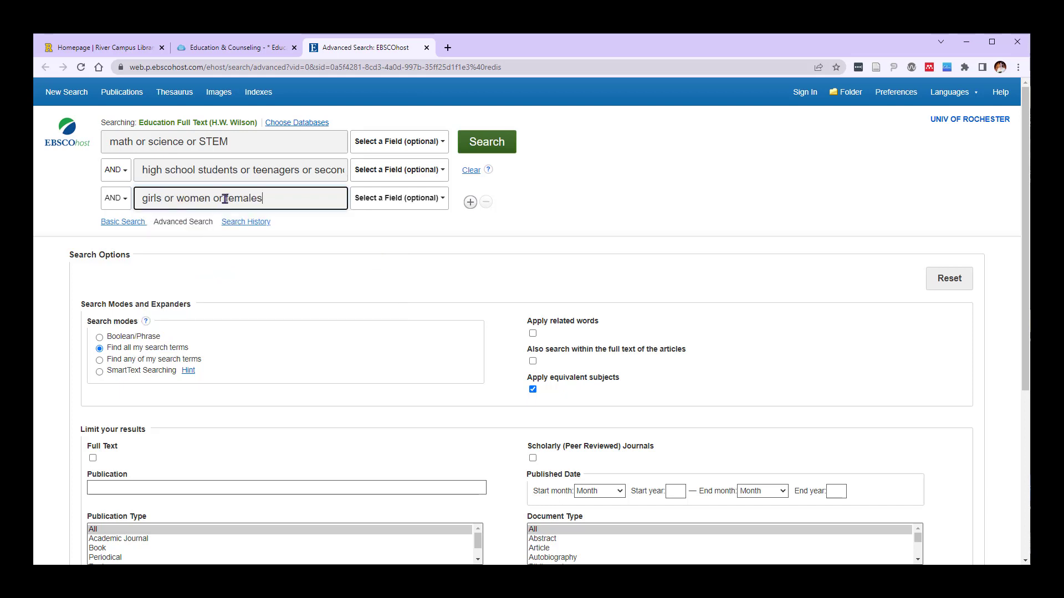
drag(213, 199, 164, 201)
key(BackSpace)
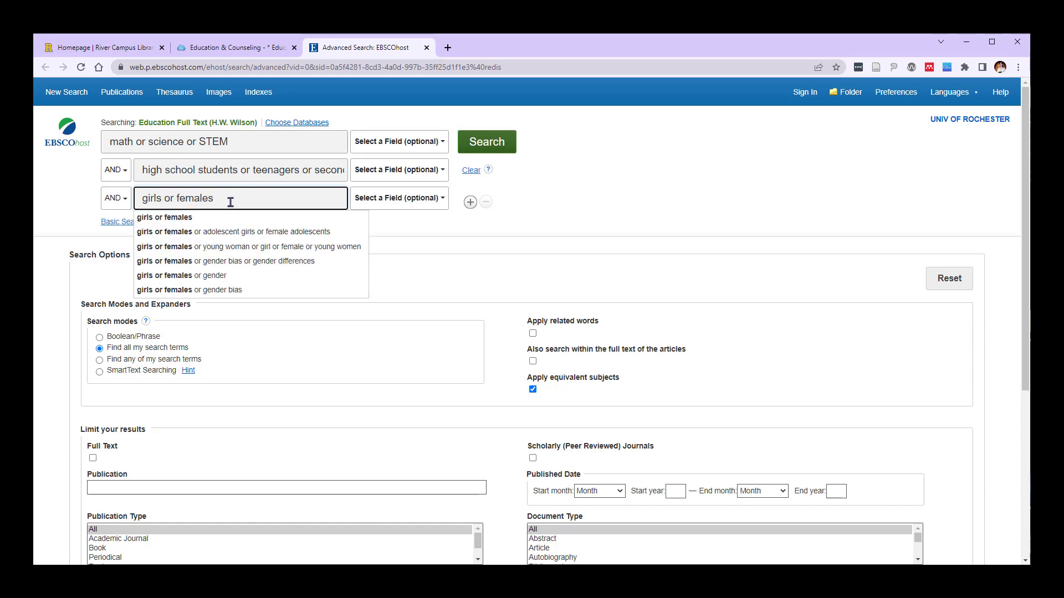
click(470, 150)
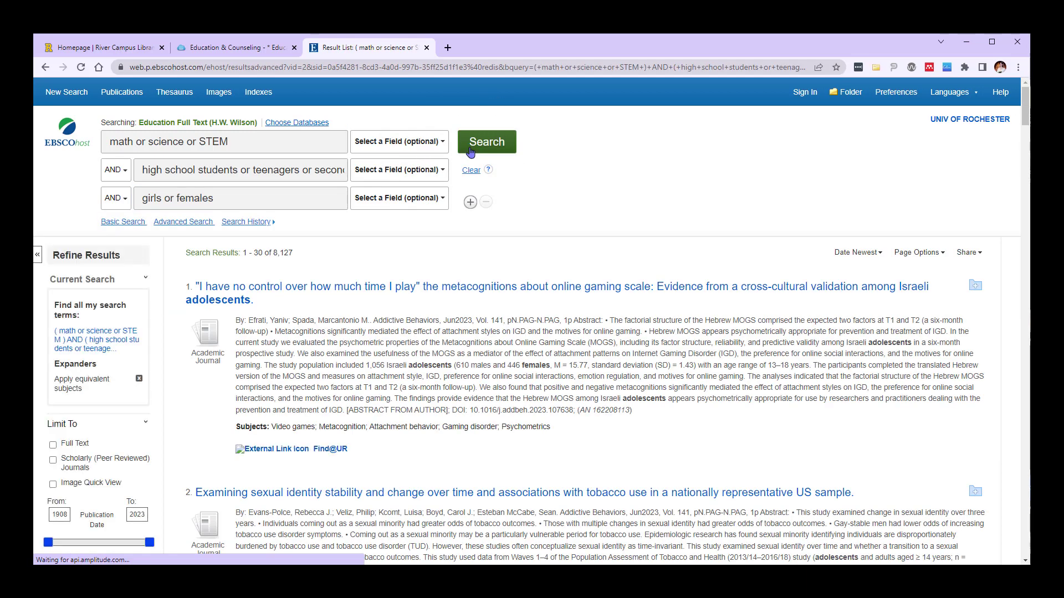
Limit the search results to Scholarly (Peer Reviewed) Journals.
click(289, 255)
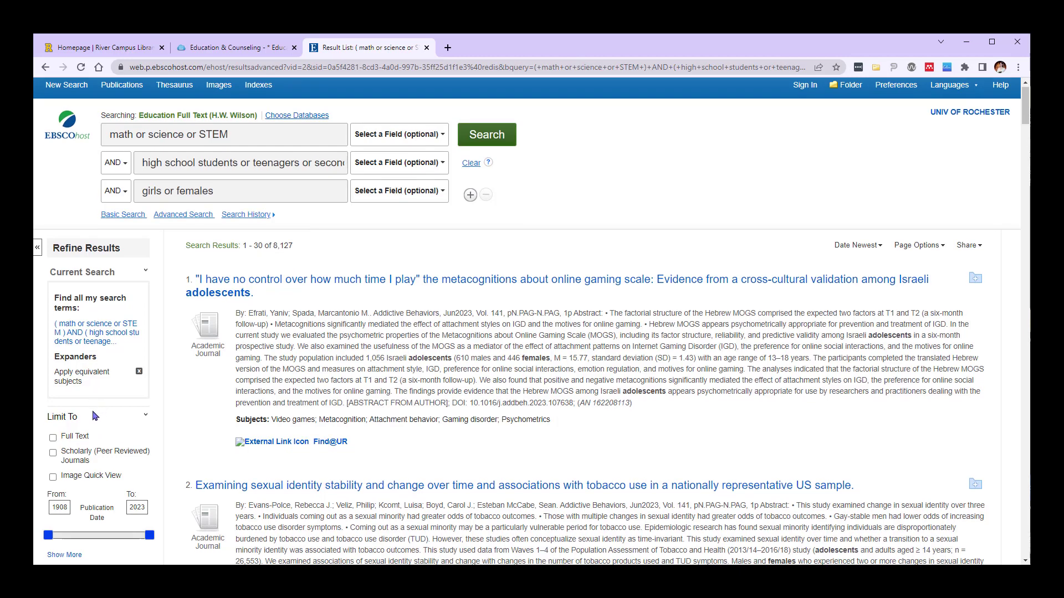
scroll(96, 413, down, 2)
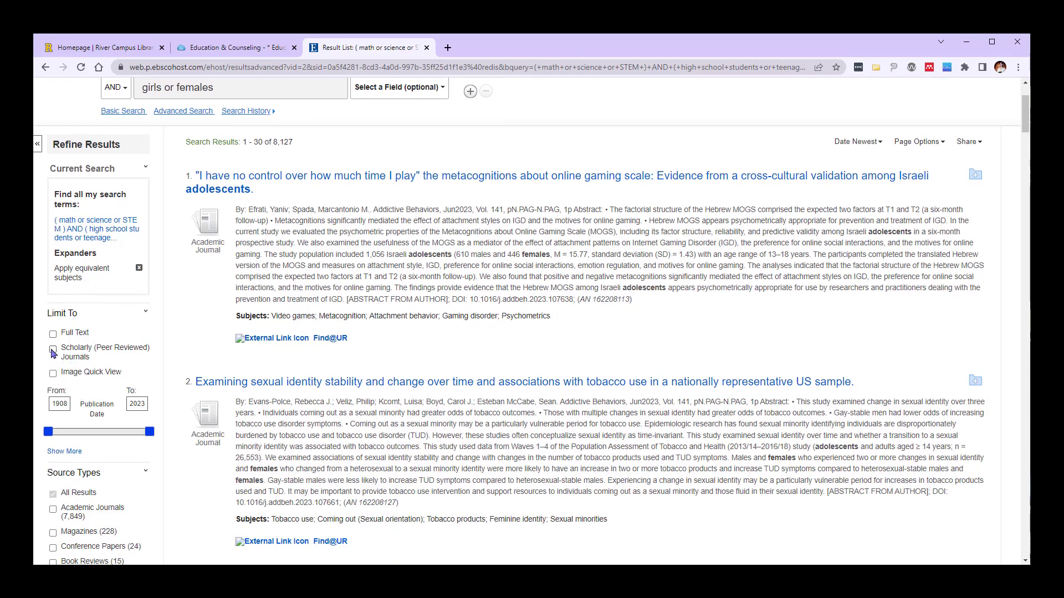
click(53, 350)
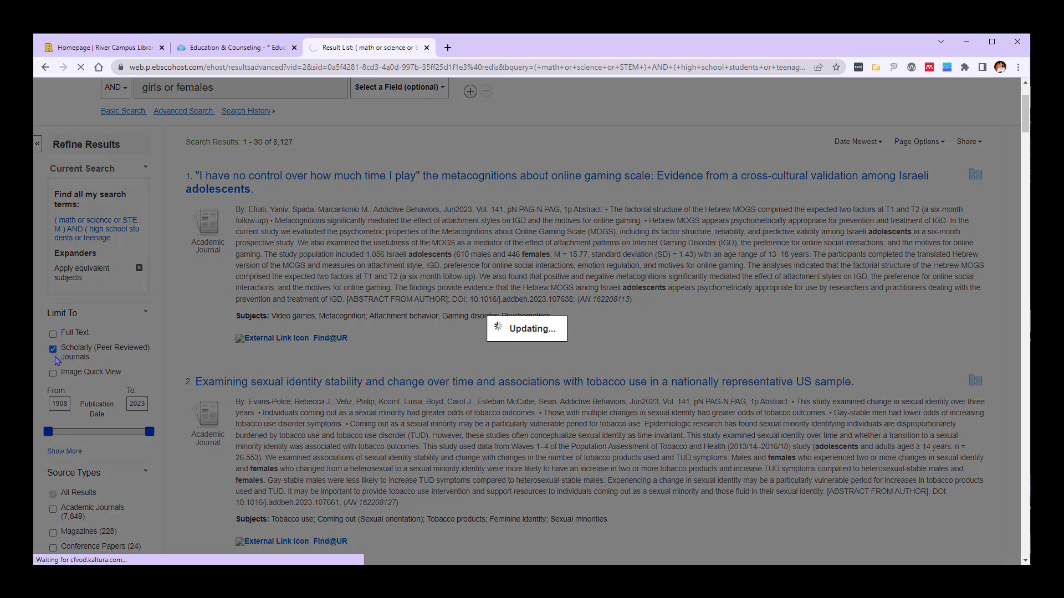
Set the starting publication year to 2018 and apply the date limit to the results.
scroll(79, 378, down, 1)
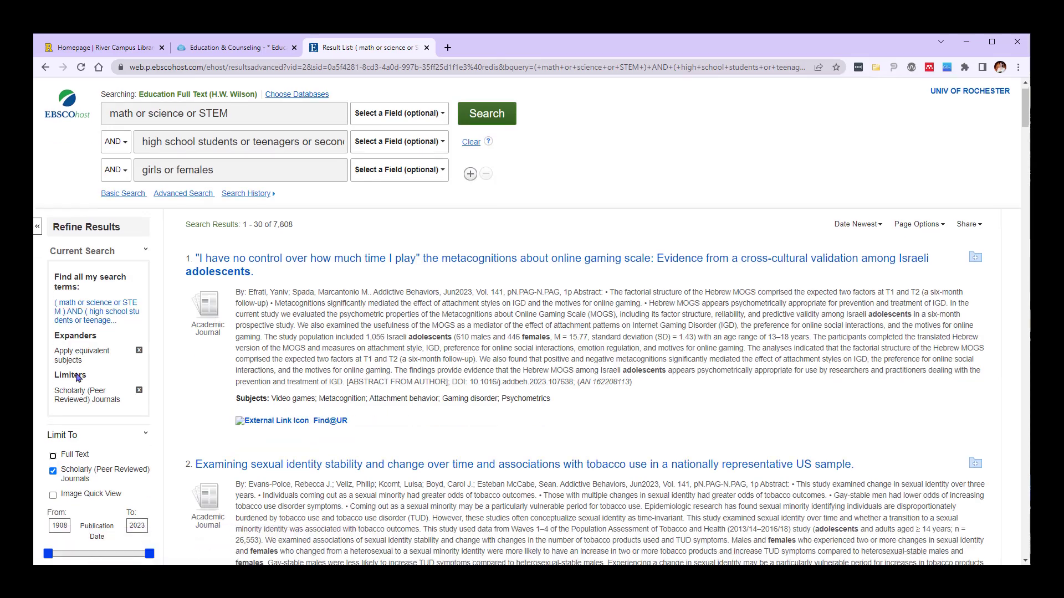
scroll(78, 378, down, 2)
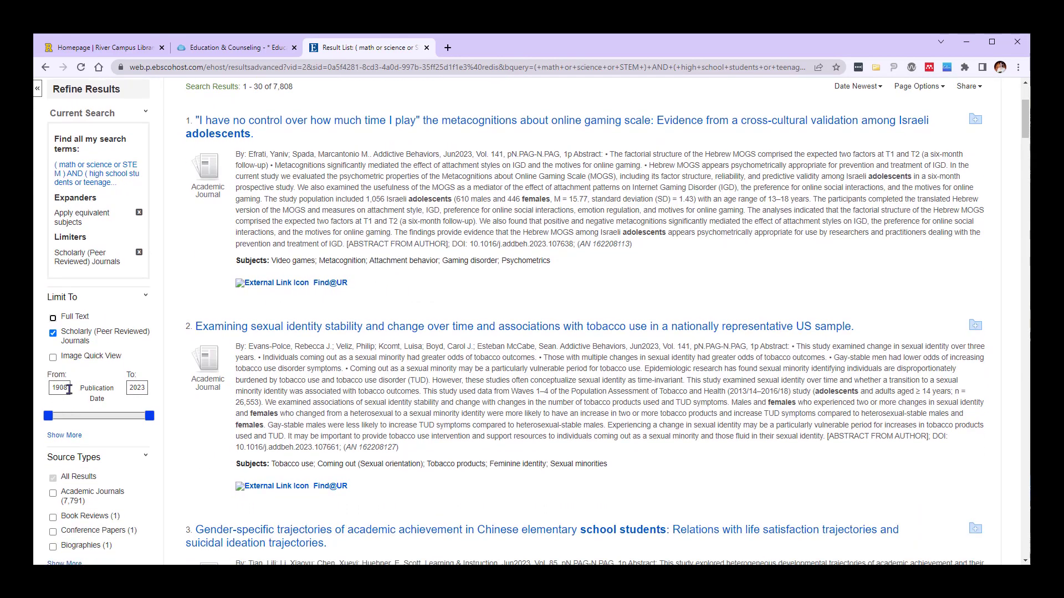
double_click(69, 390)
text(2018)
key(Tab)
key(Return)
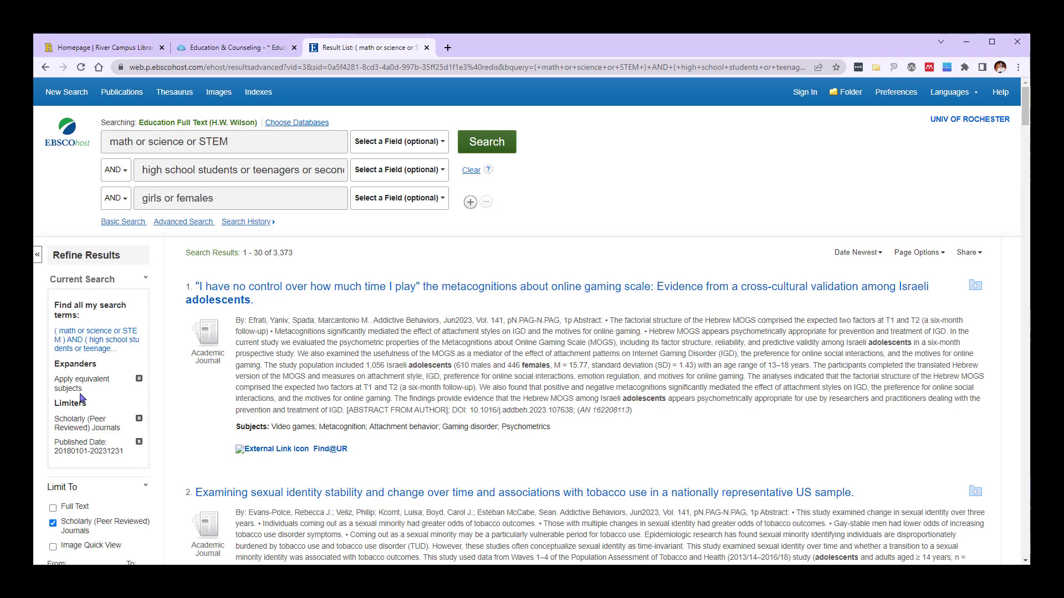
Examine the remaining filters and the titles and abstracts of the first results for relevance to the topic.
scroll(82, 398, down, 2)
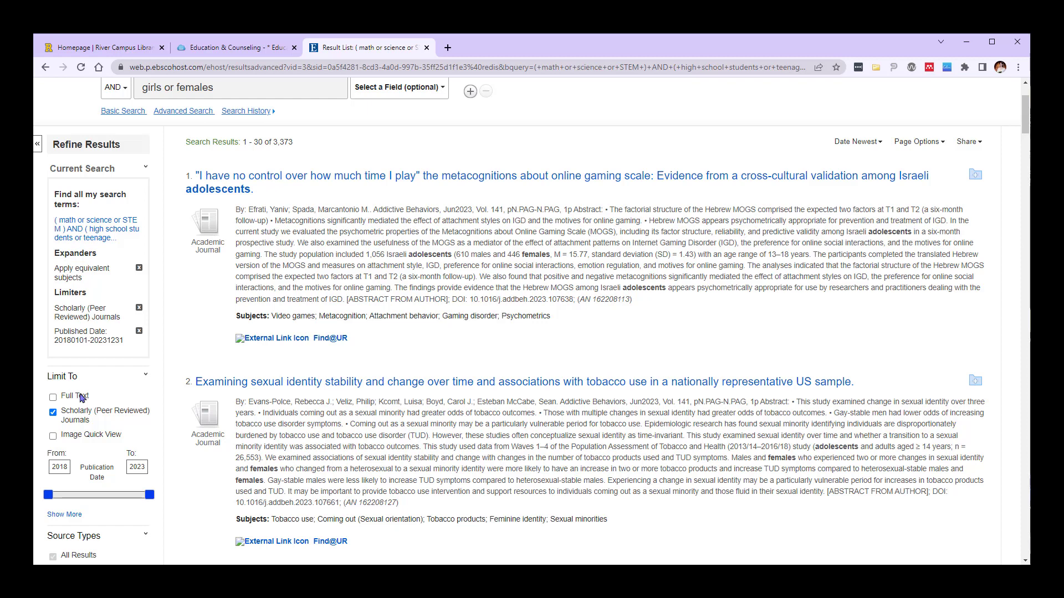
scroll(82, 398, down, 3)
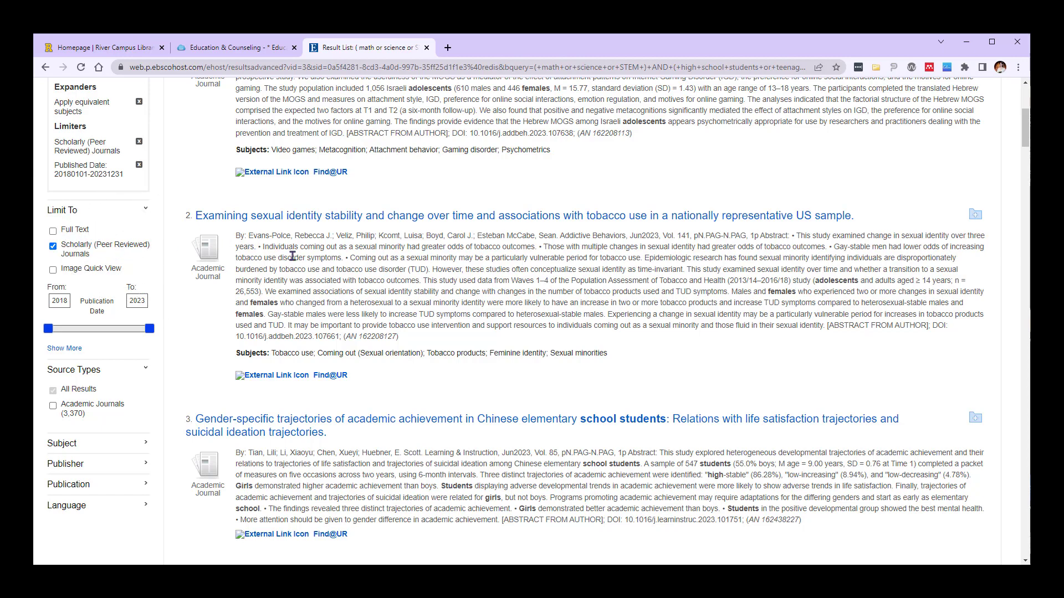
scroll(292, 256, up, 2)
scroll(292, 256, up, 3)
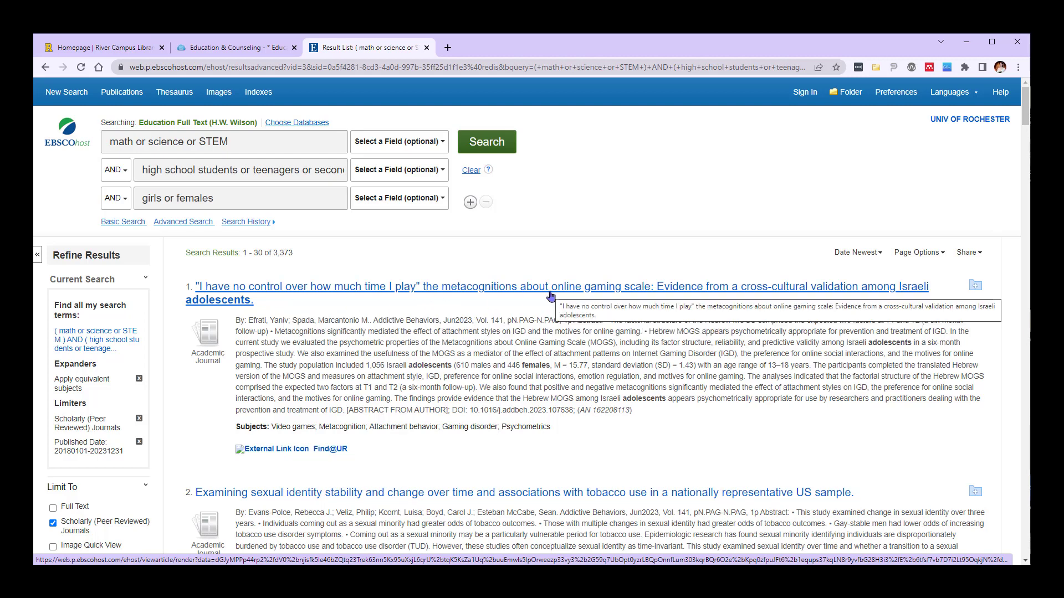
scroll(550, 296, down, 2)
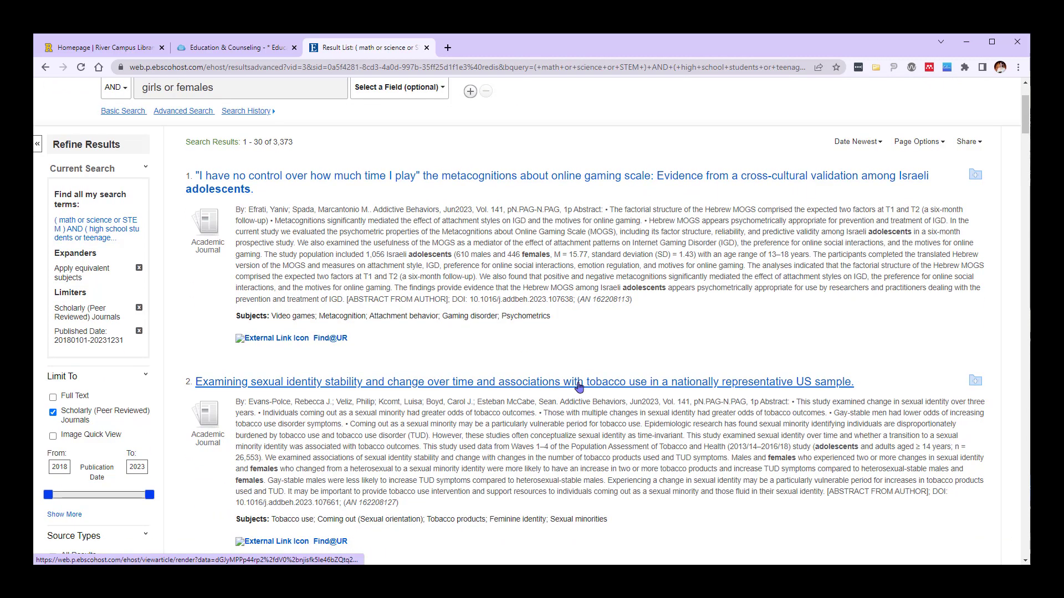
scroll(533, 382, up, 1)
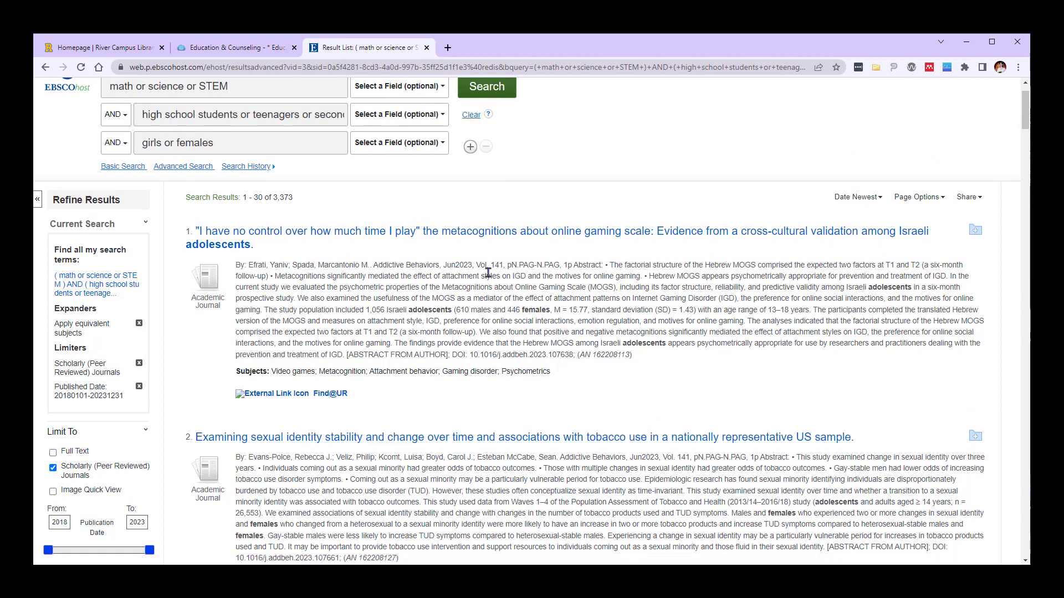
scroll(447, 321, up, 1)
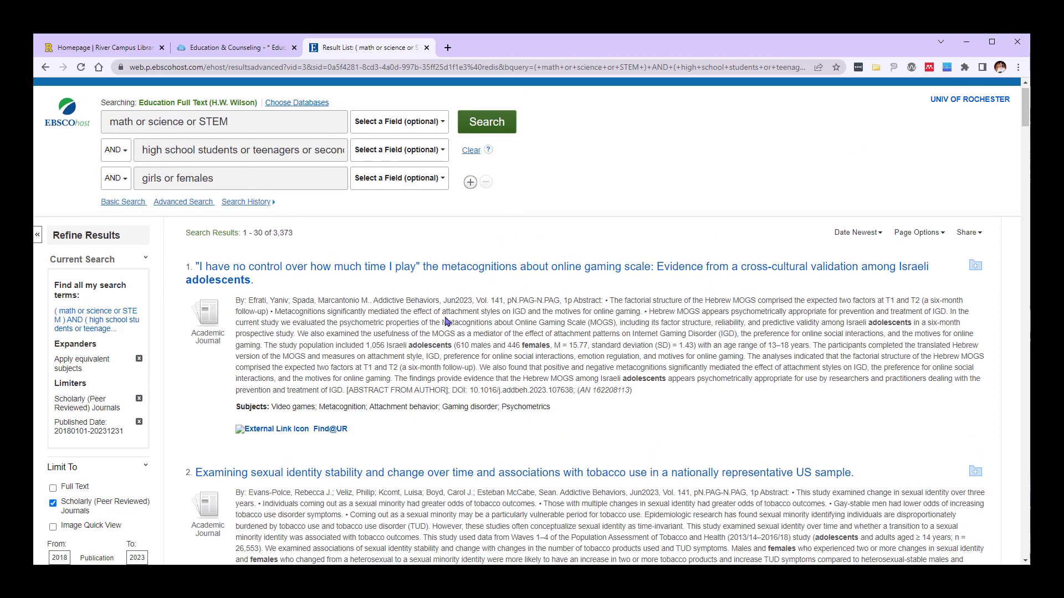
scroll(446, 321, up, 1)
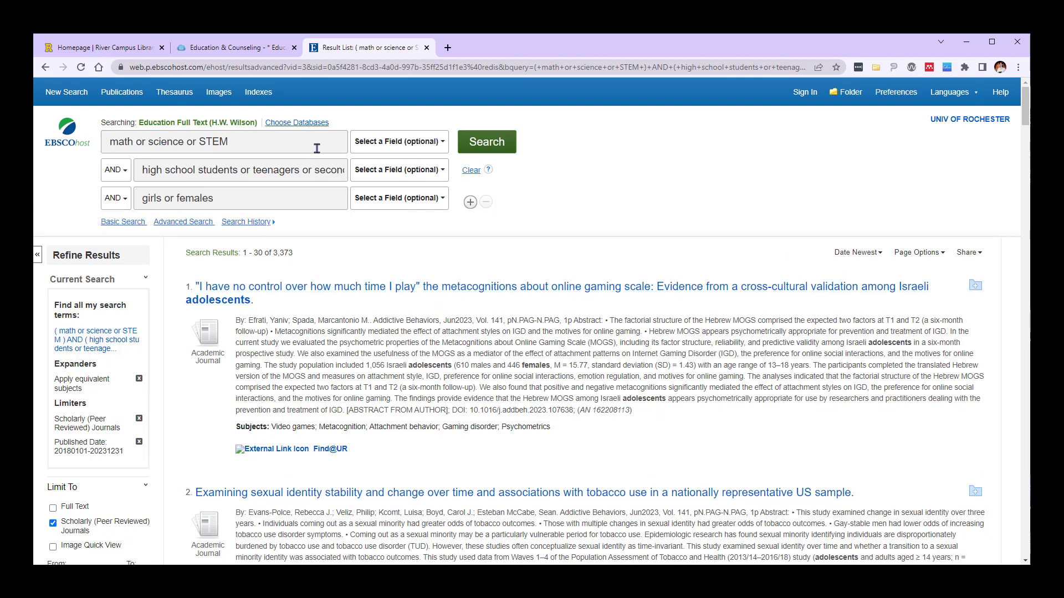
Restrict all three lines of search terms to the AB Abstract field and rerun the search.
click(381, 143)
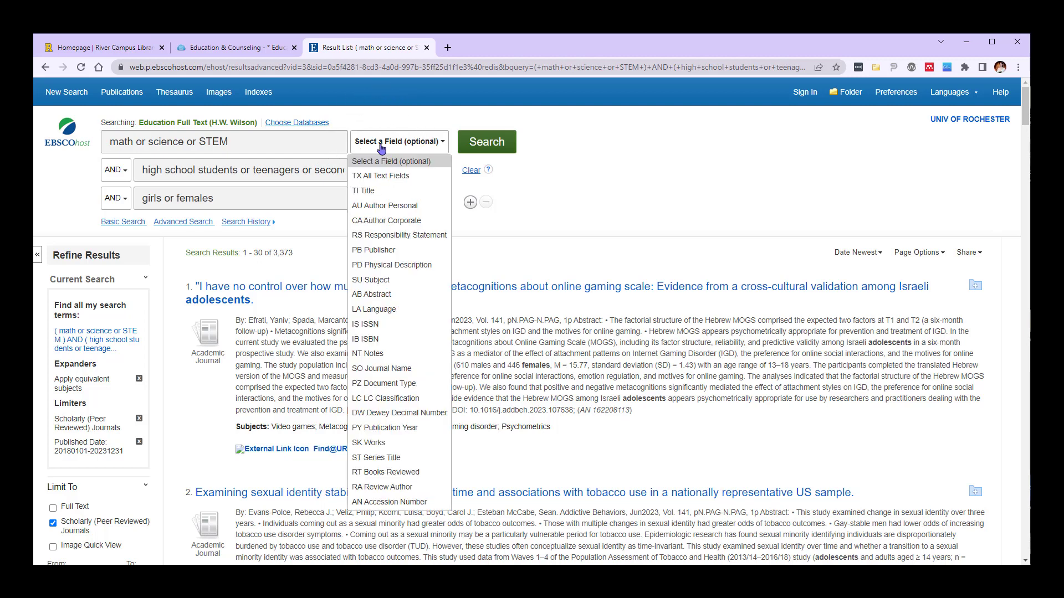
click(376, 295)
click(409, 175)
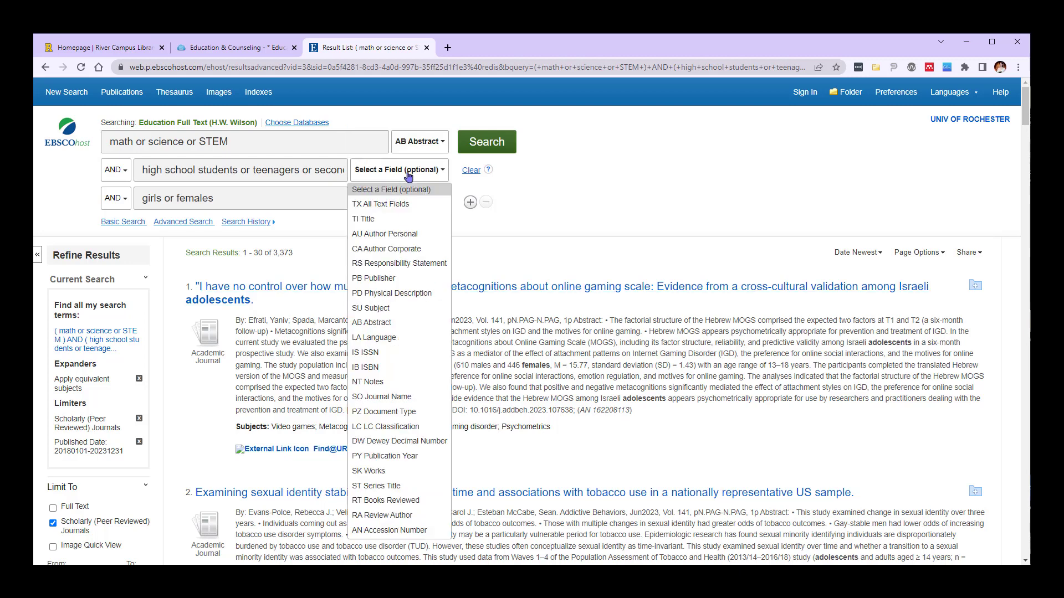
click(387, 323)
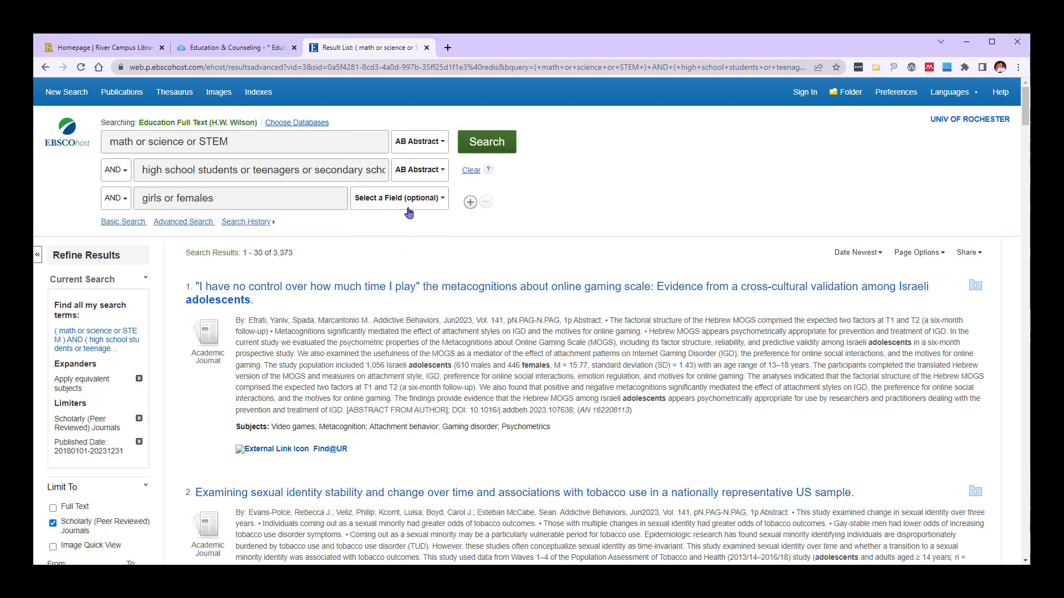
click(410, 203)
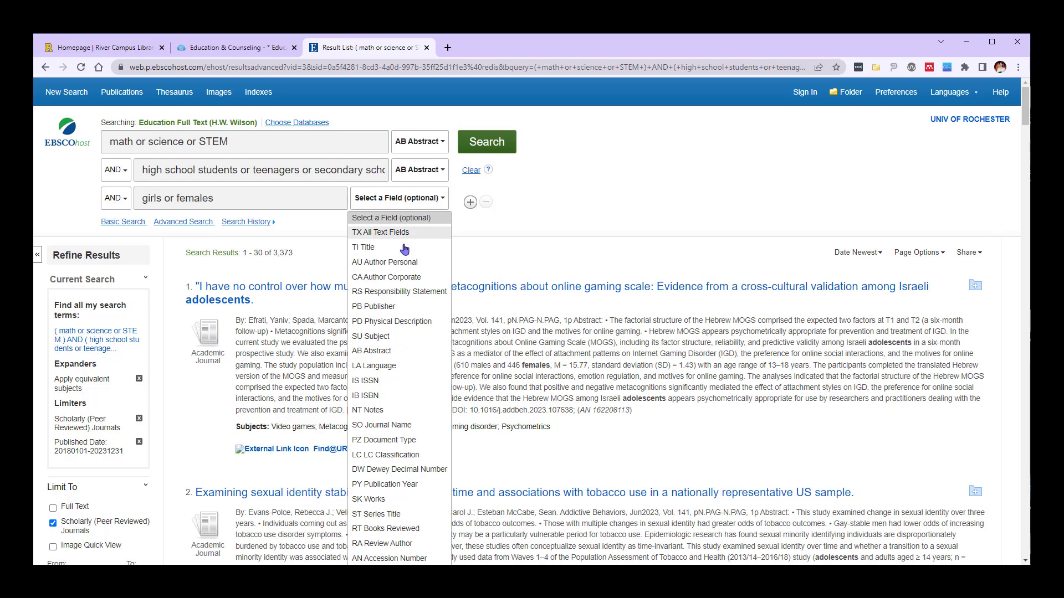
click(376, 350)
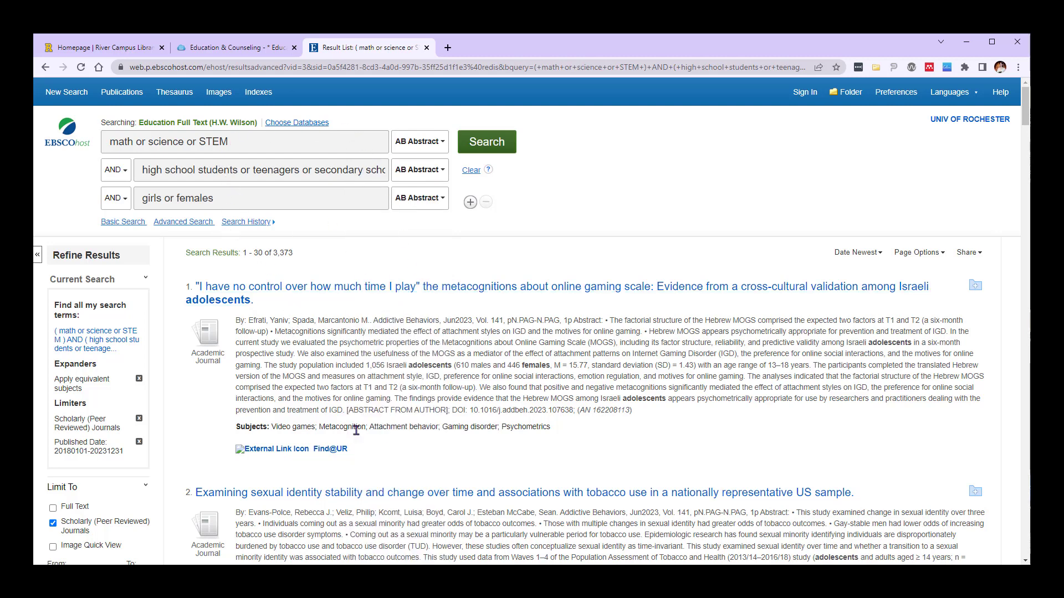
click(468, 144)
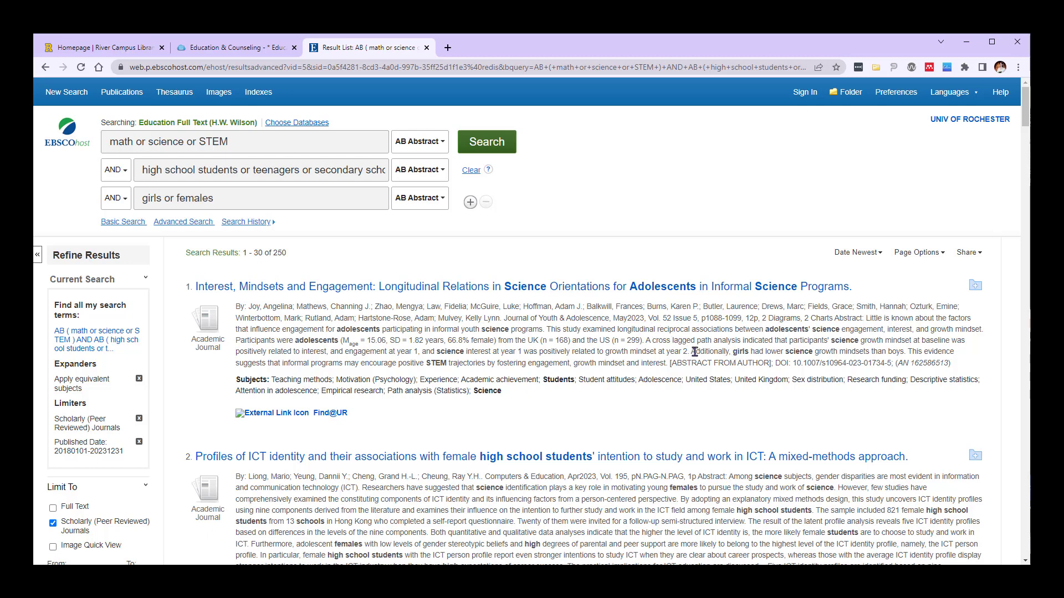
Highlight the sentence on girls' science growth mindsets in the first result's abstract and examine the next results for relevance.
drag(694, 352, 904, 354)
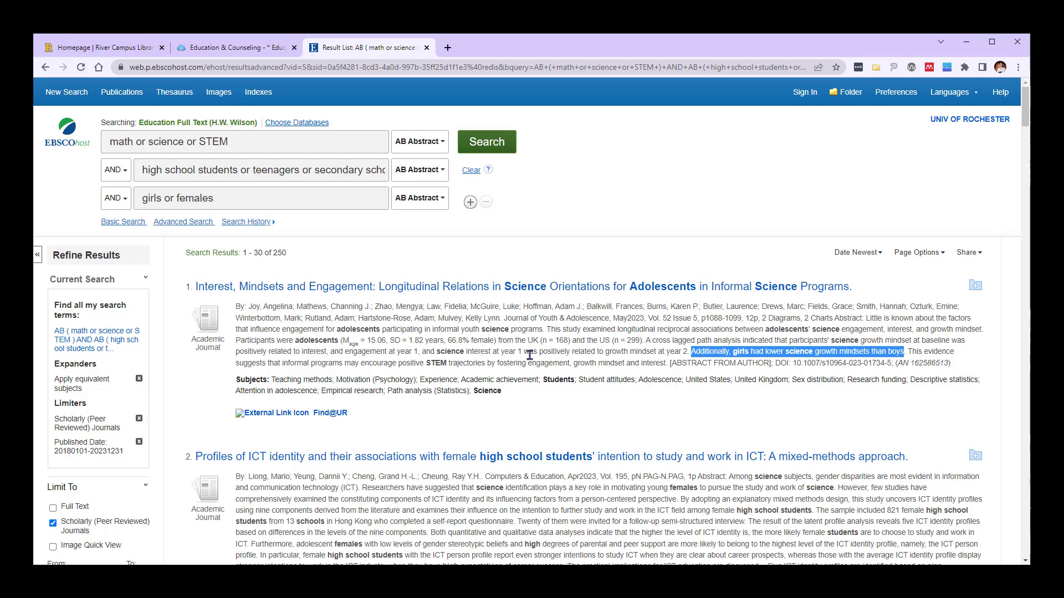
click(343, 414)
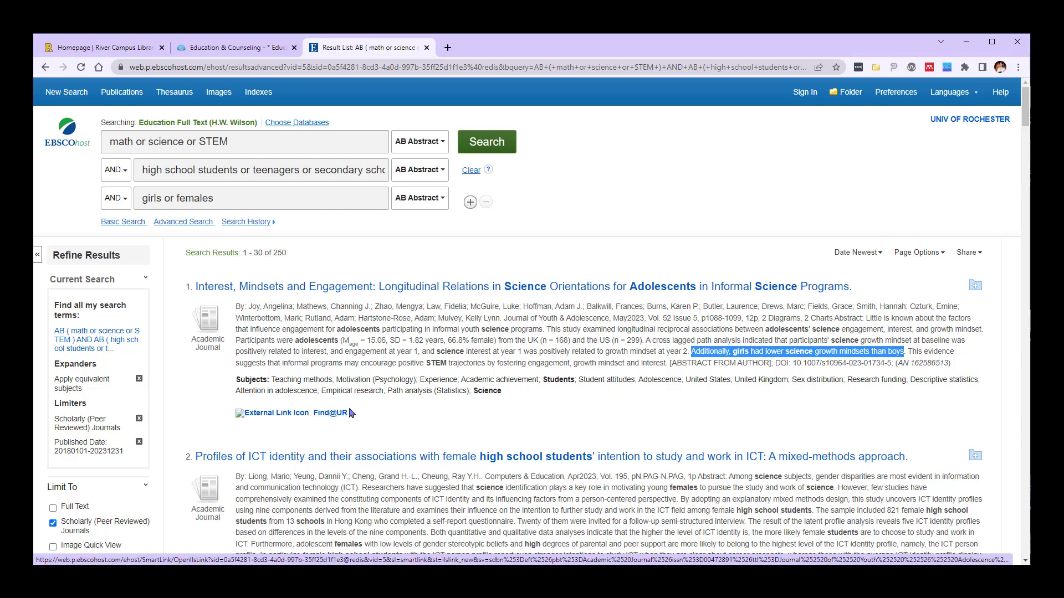
scroll(344, 416, down, 1)
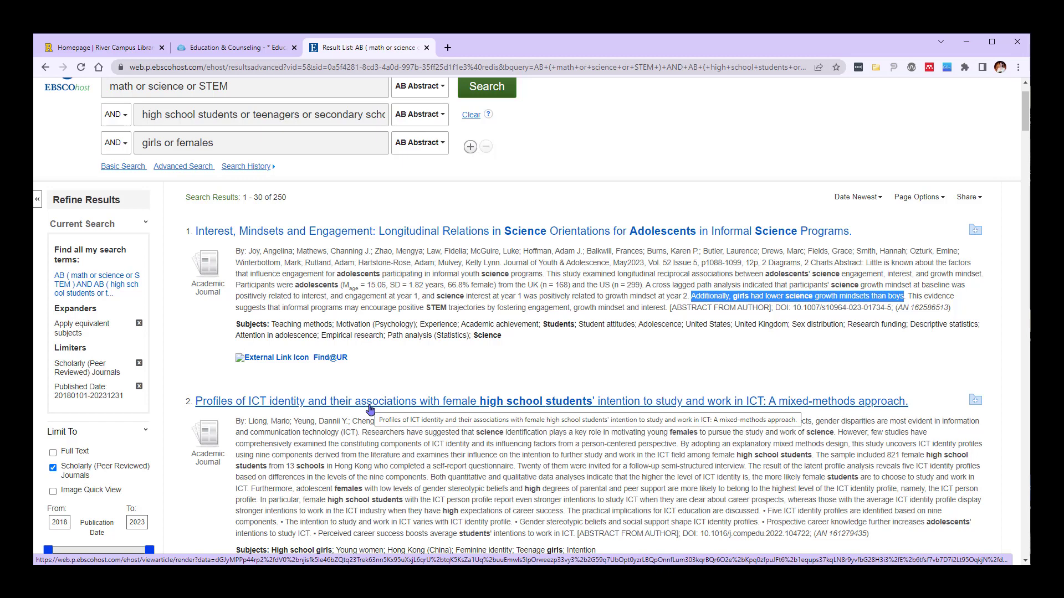
scroll(370, 409, down, 4)
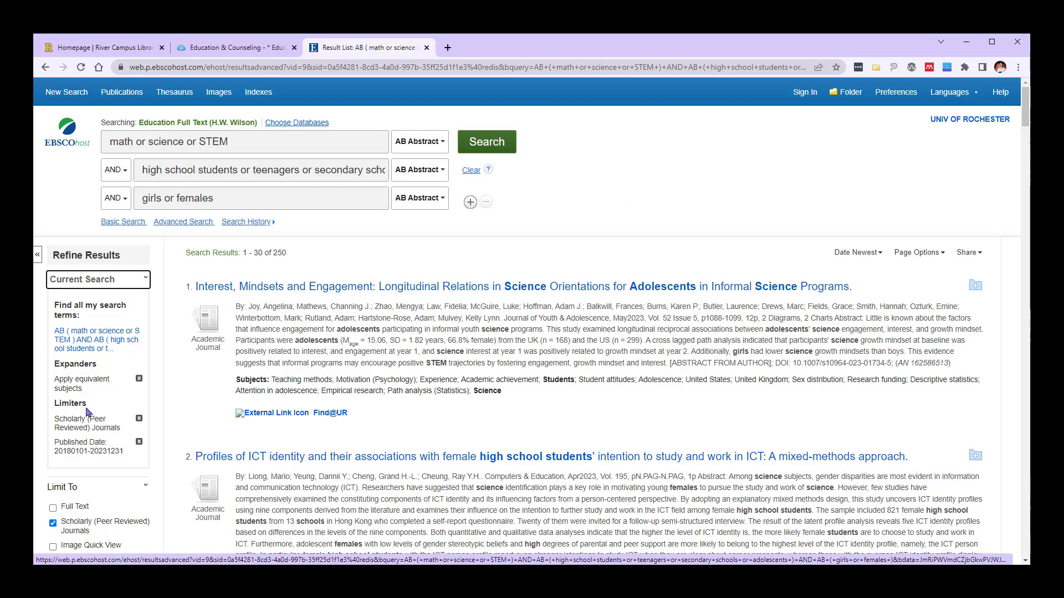
Limit the results to the subjects gender and gender differences (psychology), chosen from the full subject list.
scroll(88, 411, down, 3)
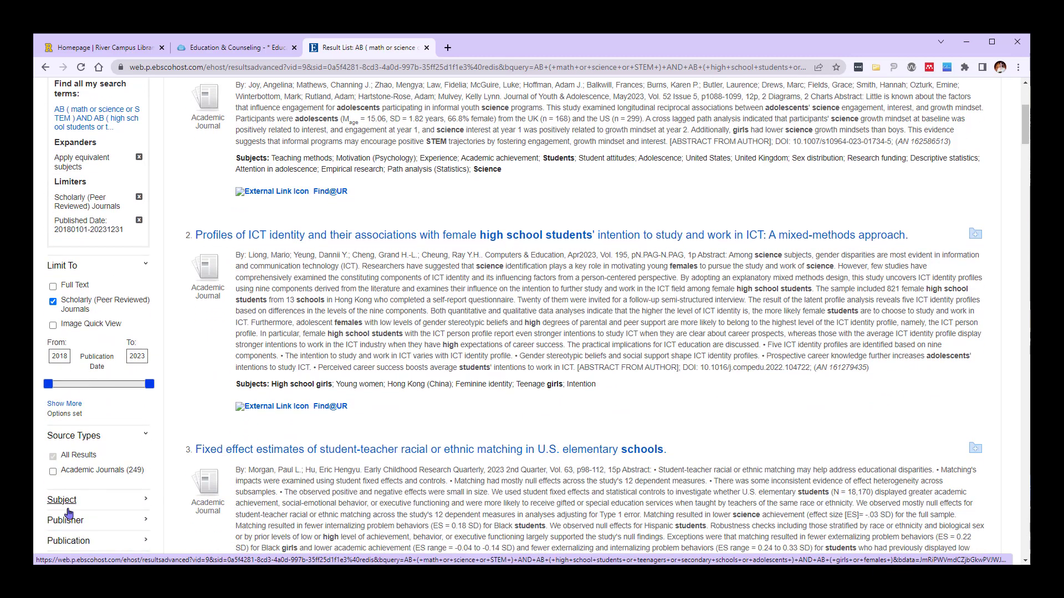
click(70, 506)
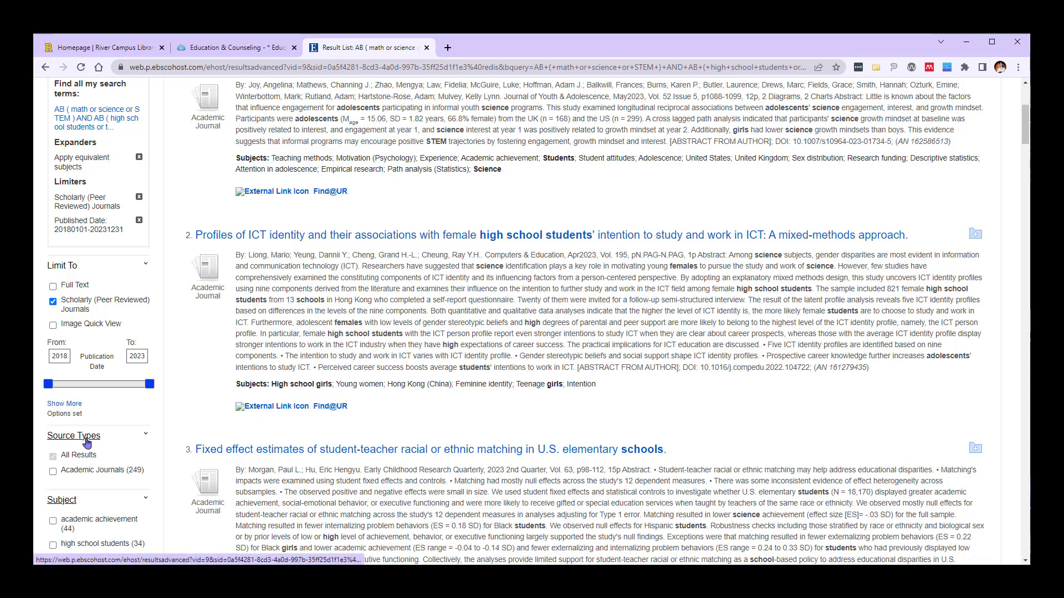
scroll(83, 441, down, 2)
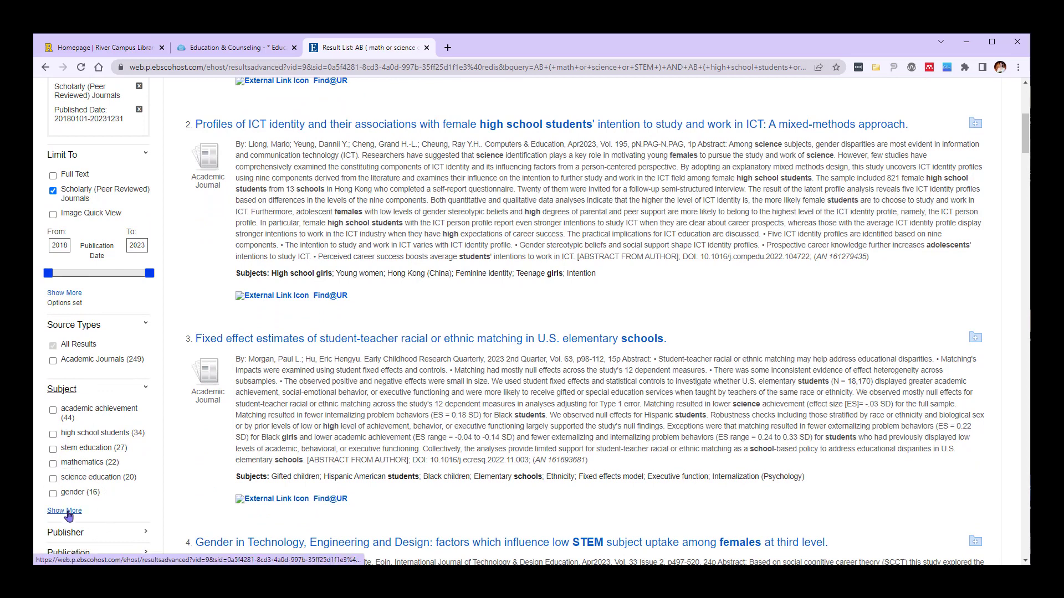
click(65, 511)
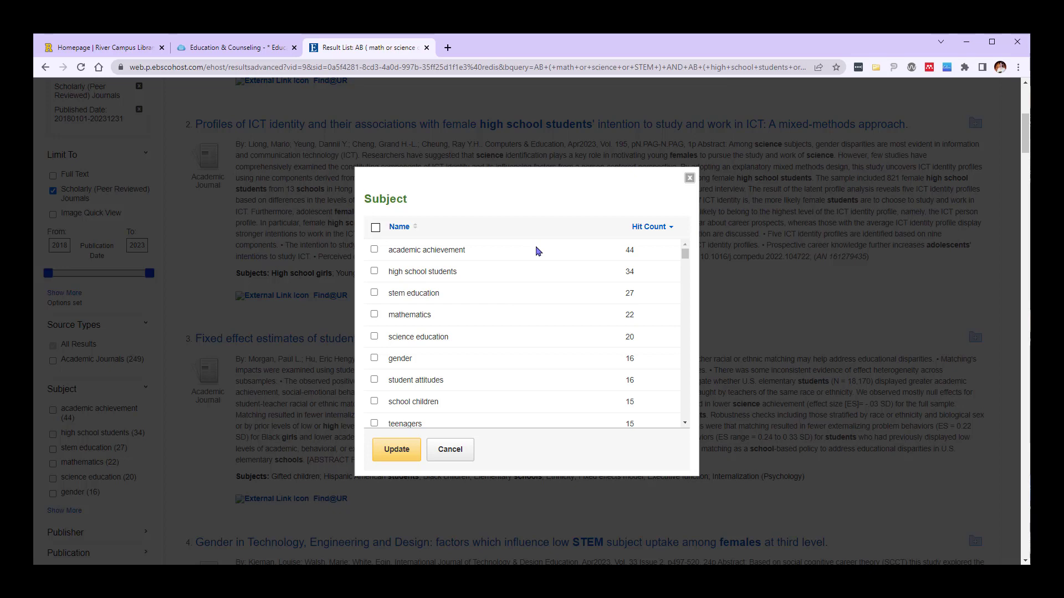
scroll(535, 251, down, 2)
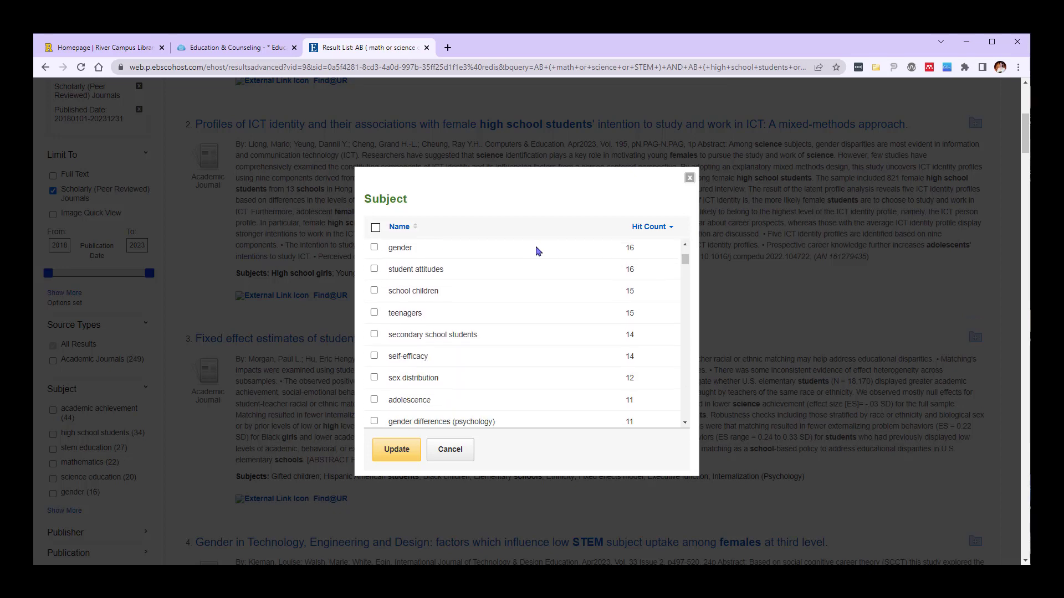
scroll(536, 251, down, 1)
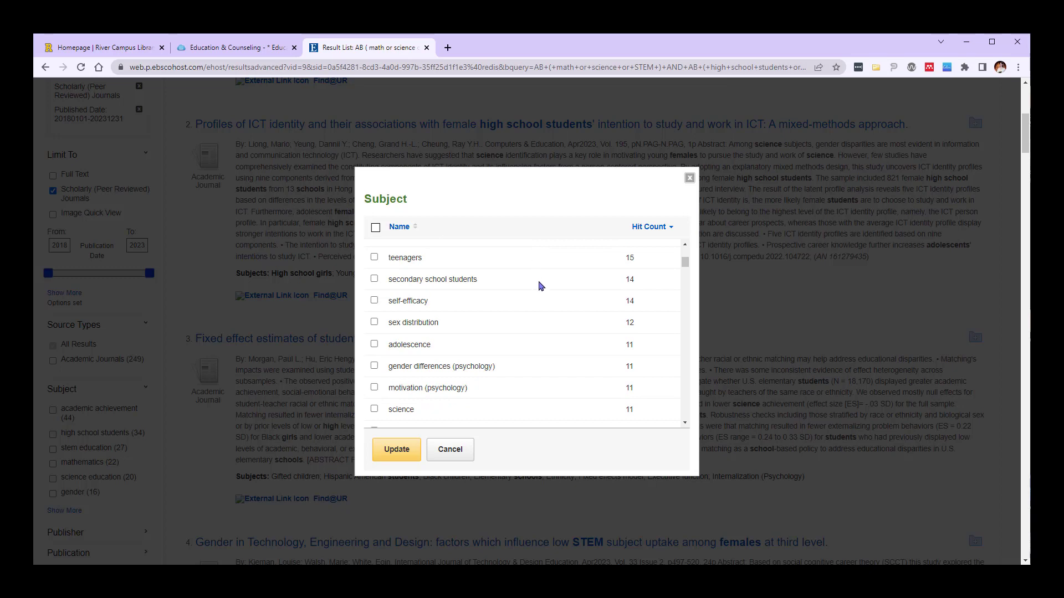
click(374, 366)
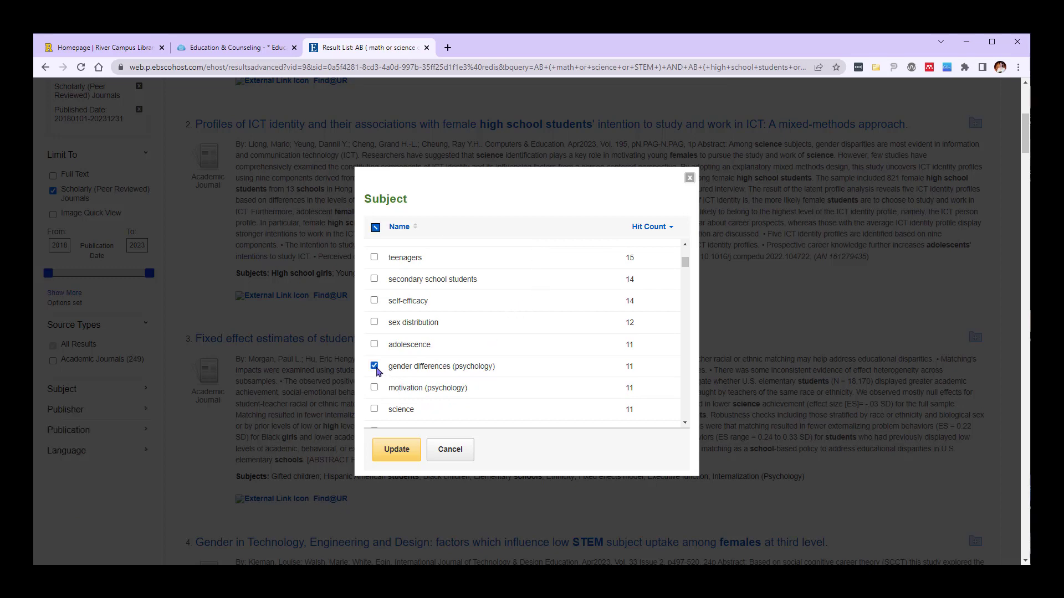
scroll(381, 370, up, 2)
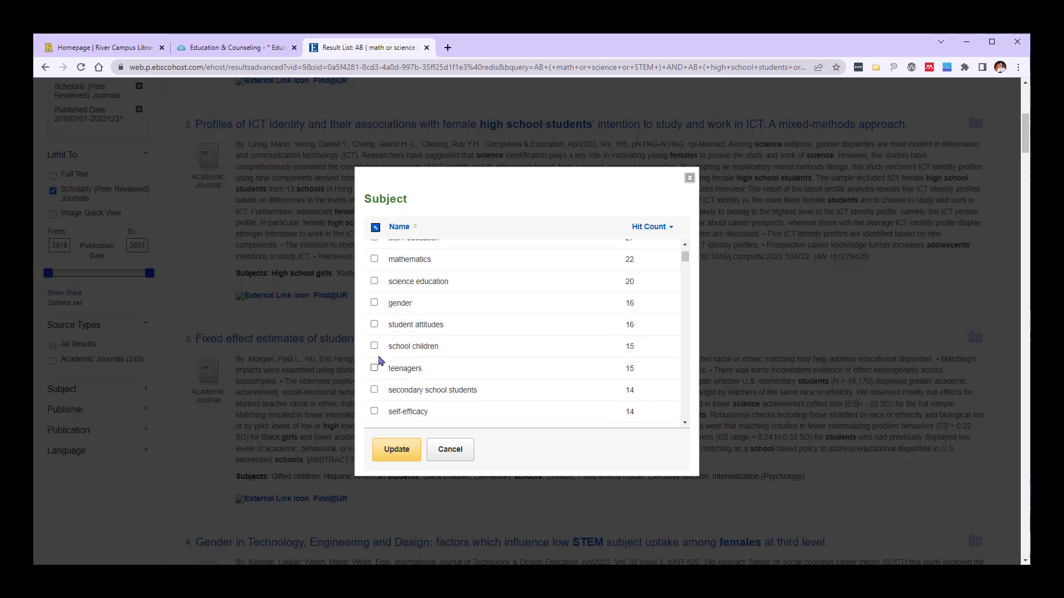
click(374, 303)
click(397, 449)
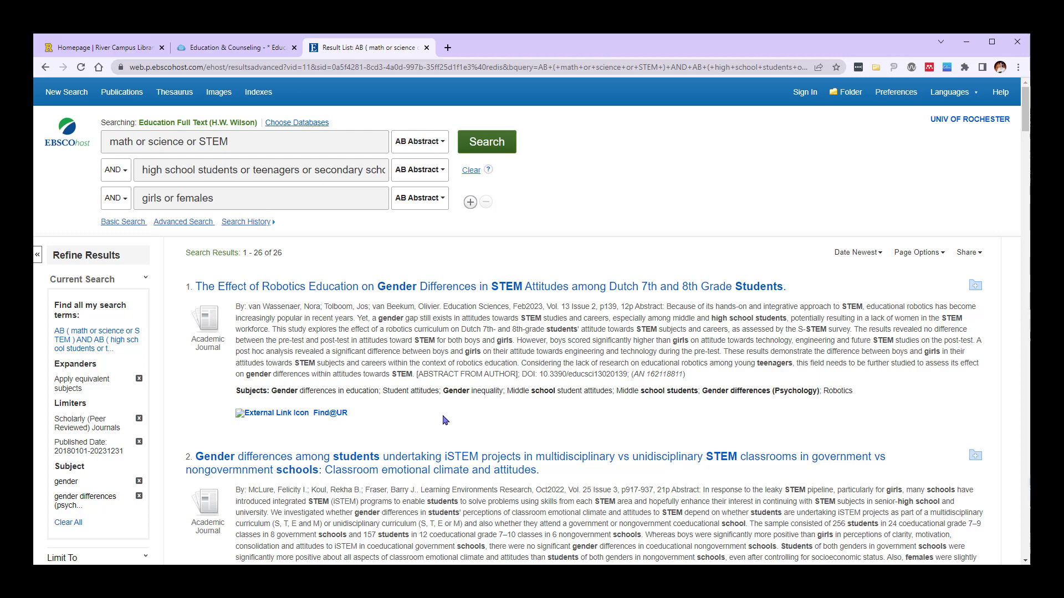
Open the Find@UR full-text lookup for the first result, on robotics education and gender differences in STEM attitudes.
click(341, 415)
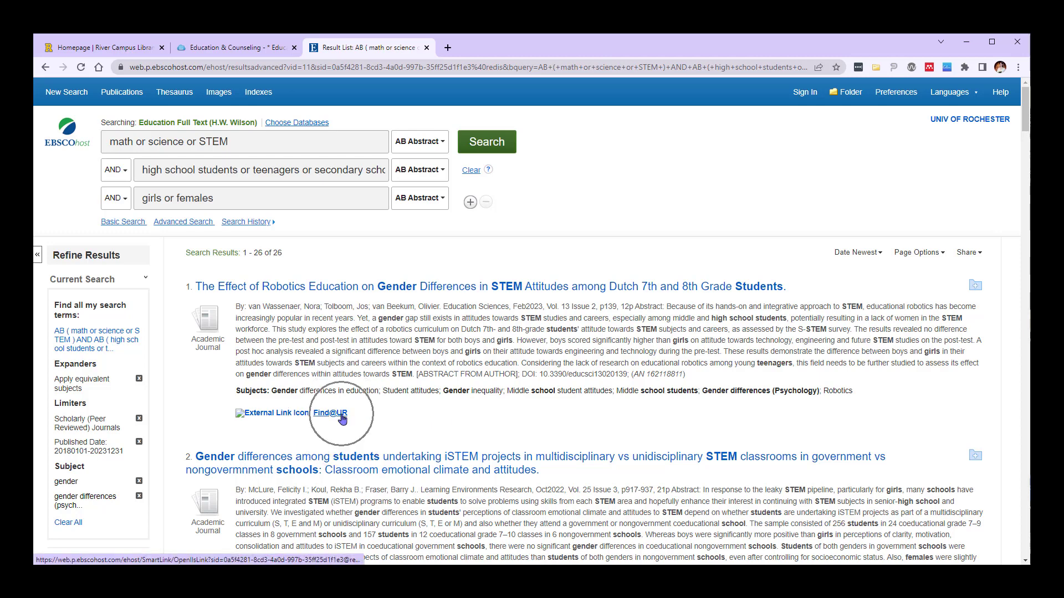